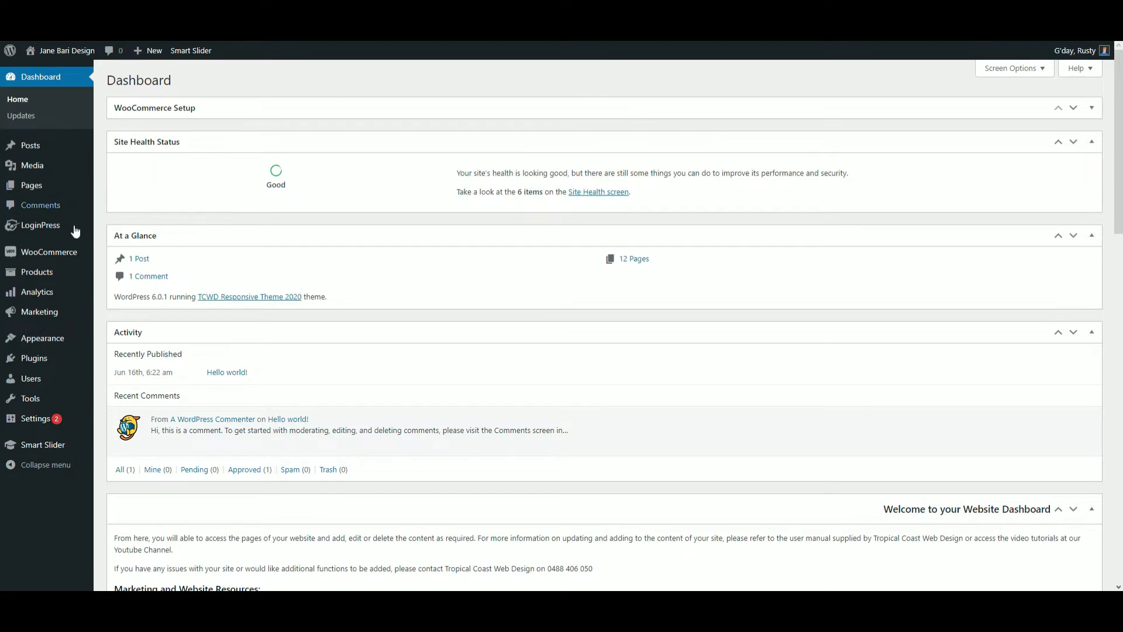
- Open the WooCommerce shipping zone settings and bring up a blank shipping zone form
mouse_move(64, 256)
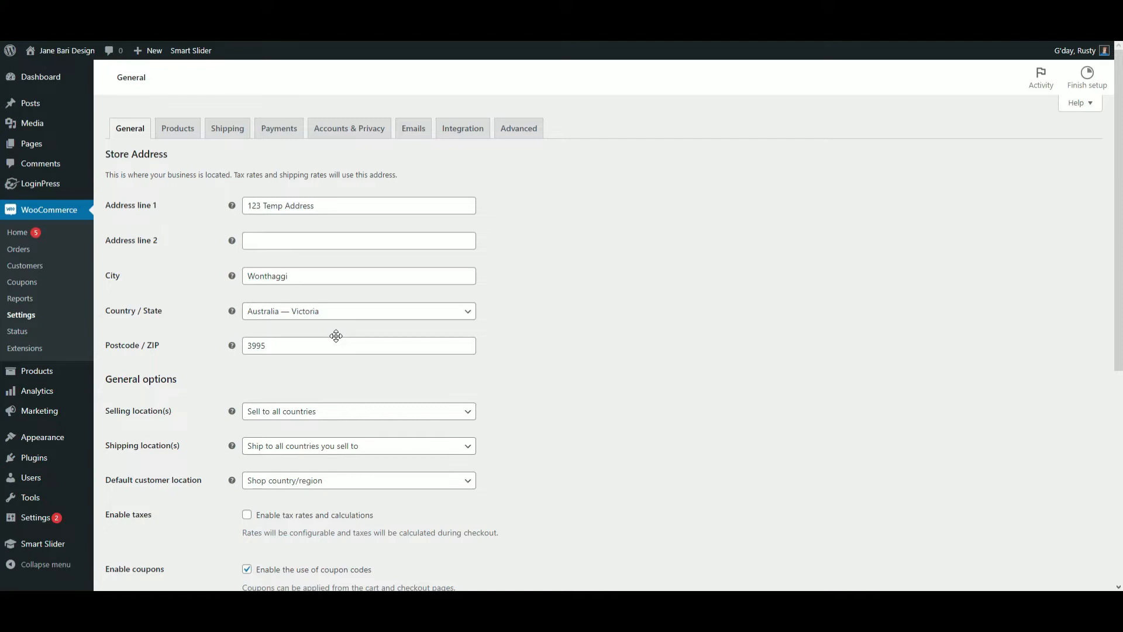
click(230, 134)
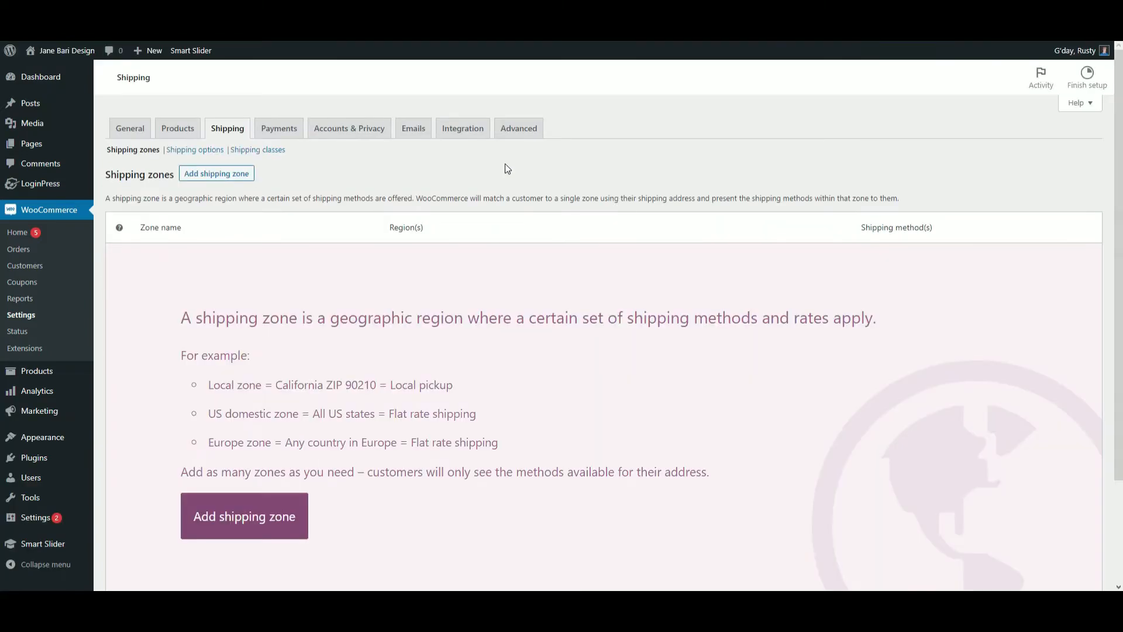
click(226, 175)
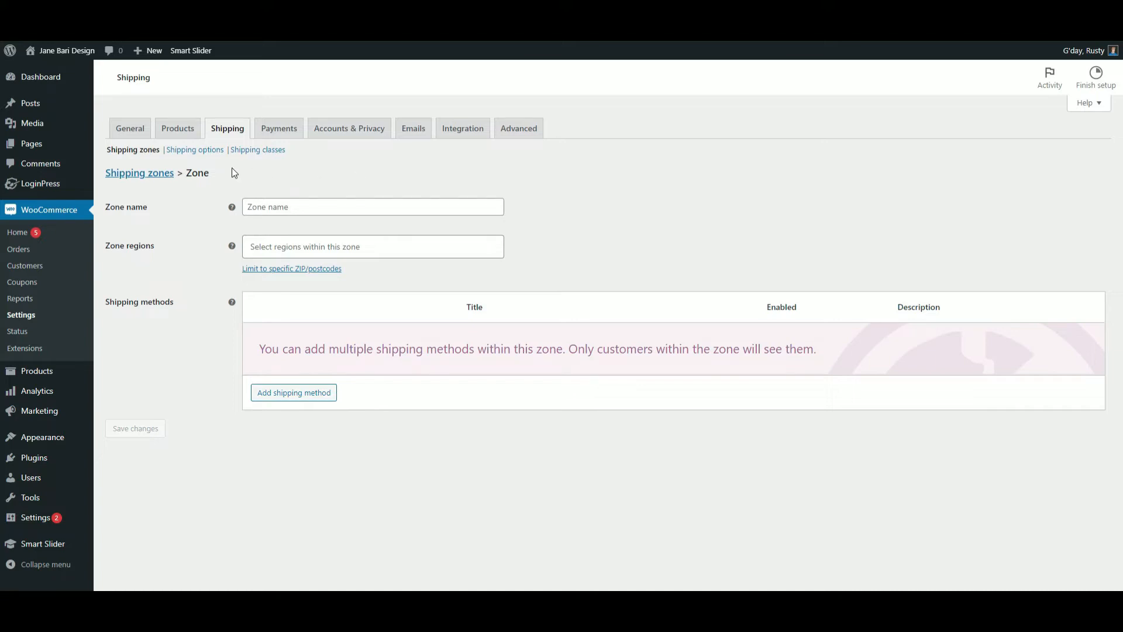
- In the general options, try limiting the selling locations to specific countries with Australia, and restore selling to all countries
click(134, 128)
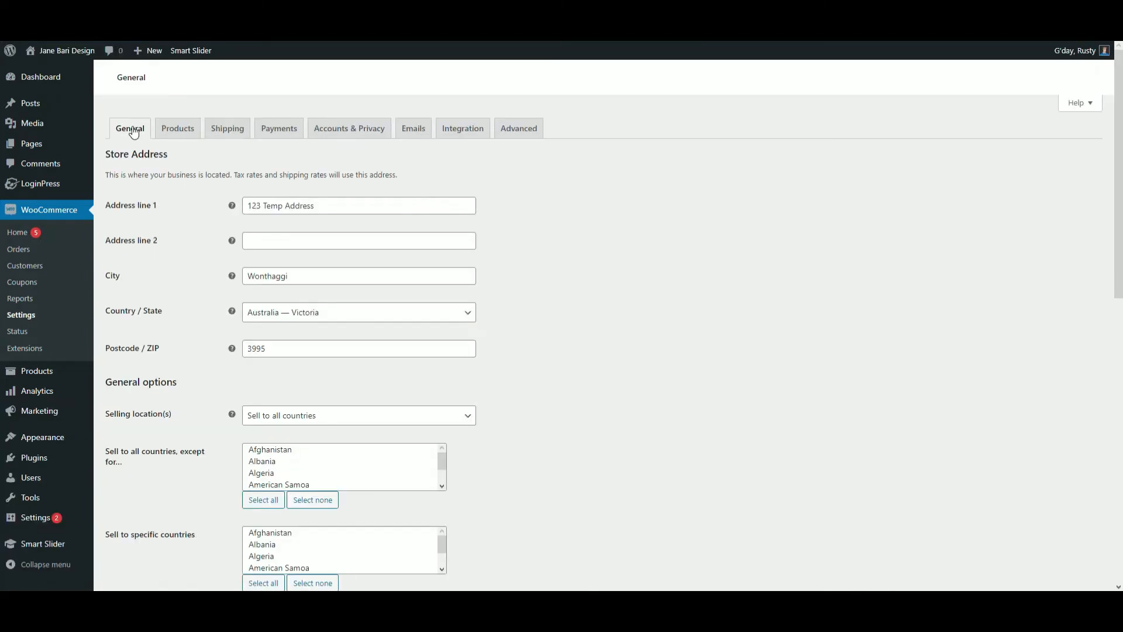
scroll(329, 353, down, 1)
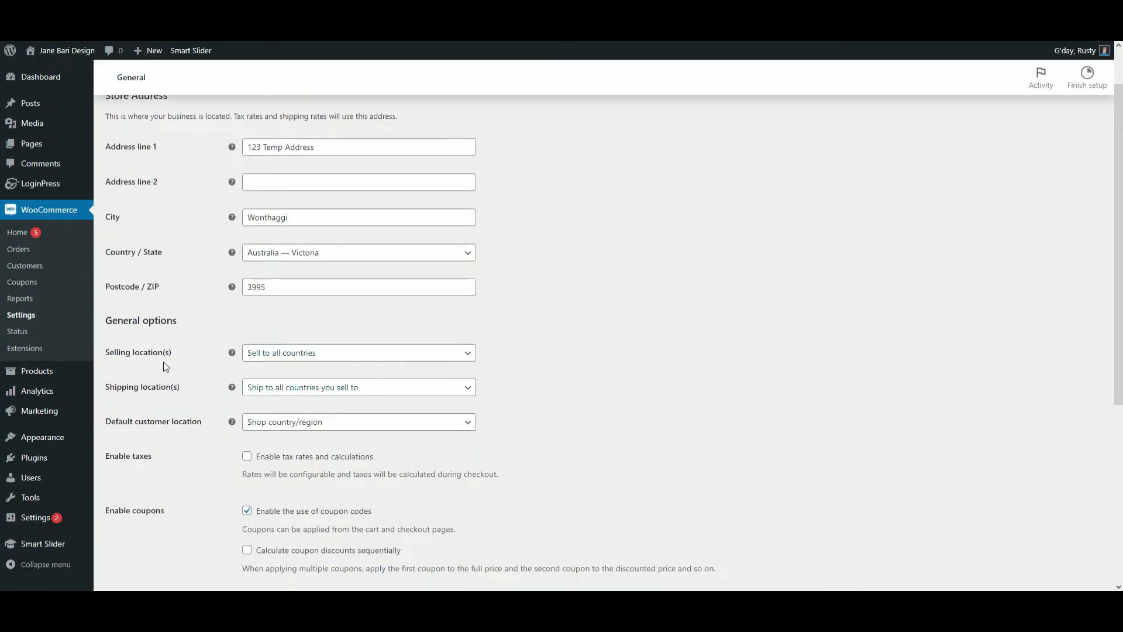
click(405, 359)
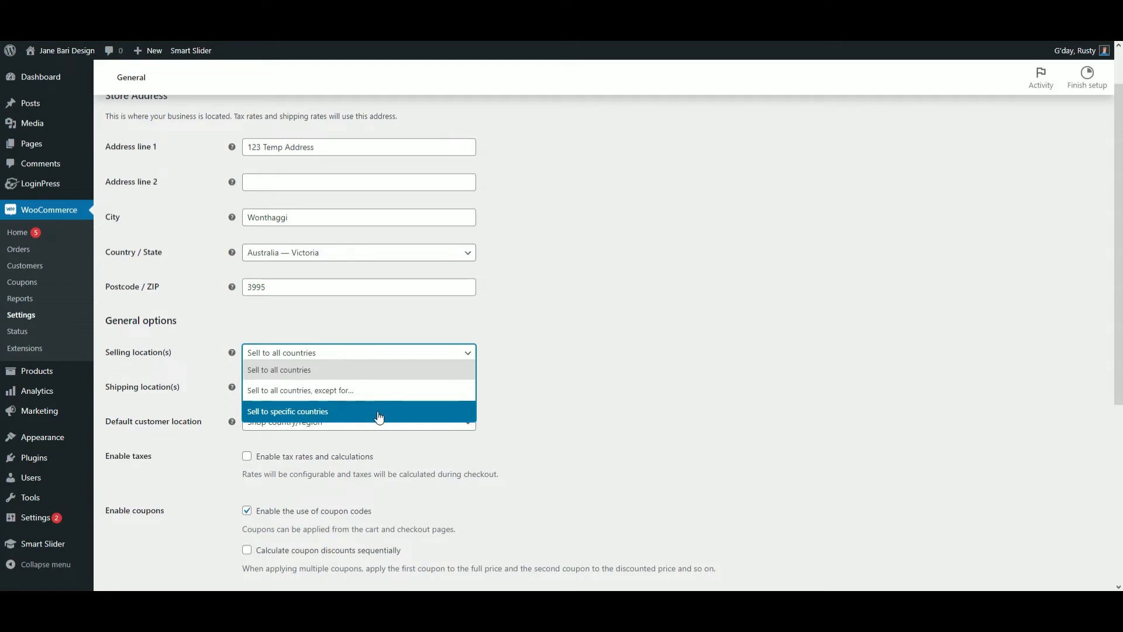
click(257, 415)
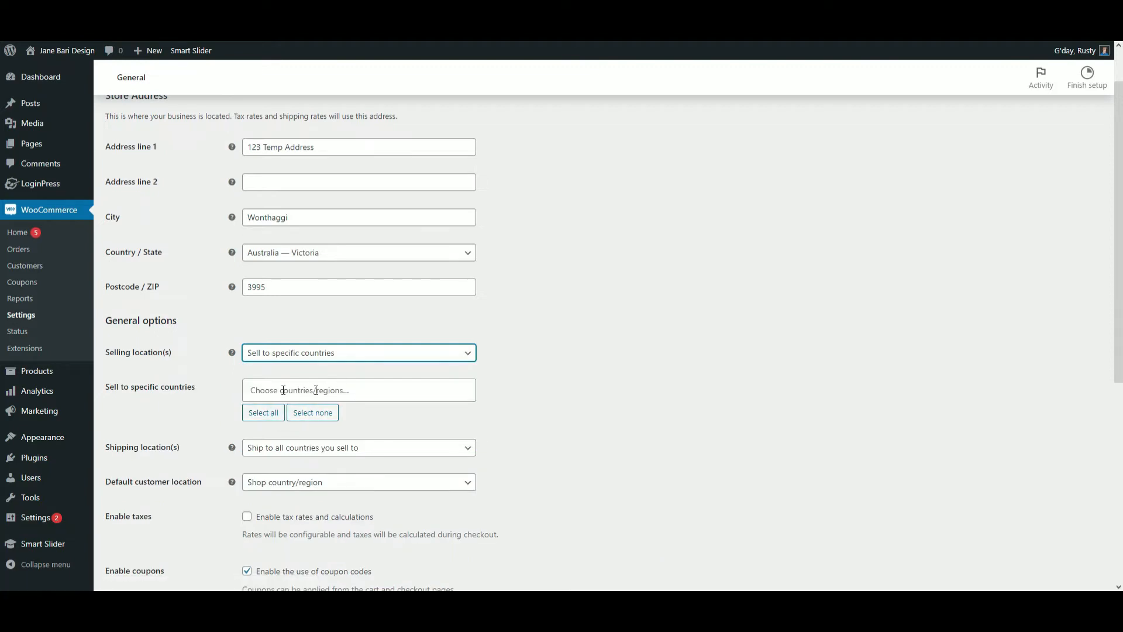
click(342, 390)
text(au)
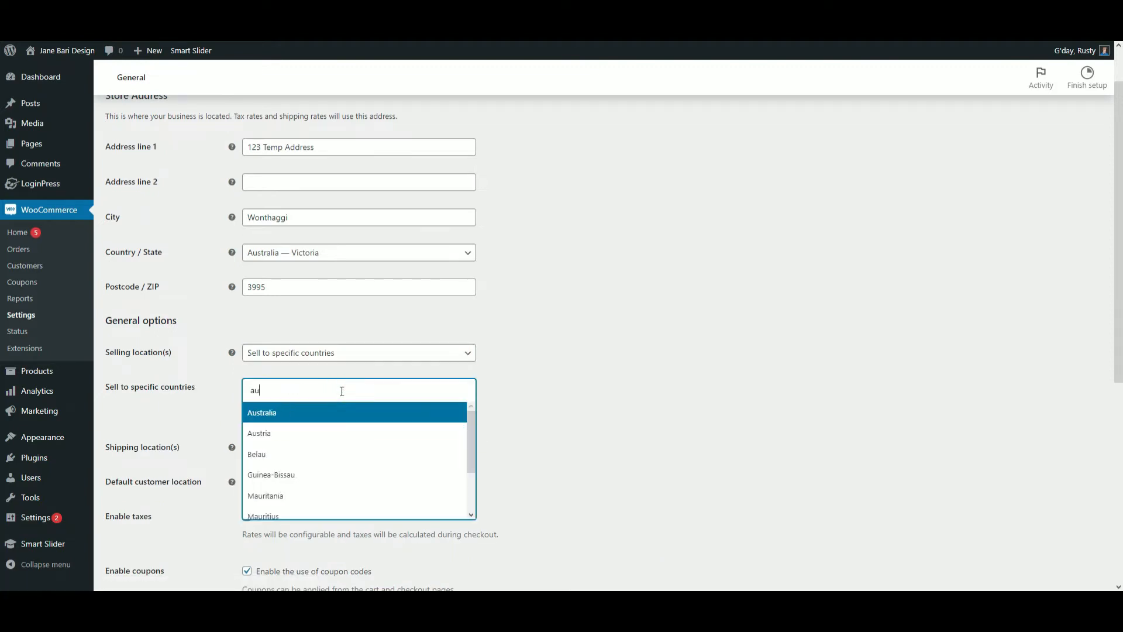
text(stralia)
click(405, 351)
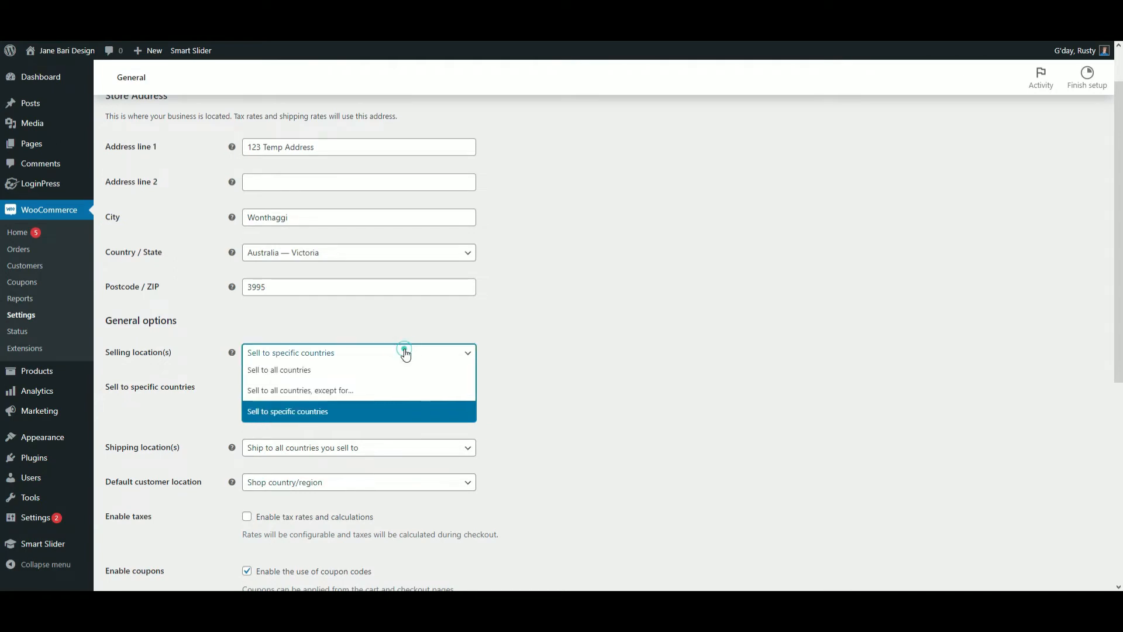
click(370, 375)
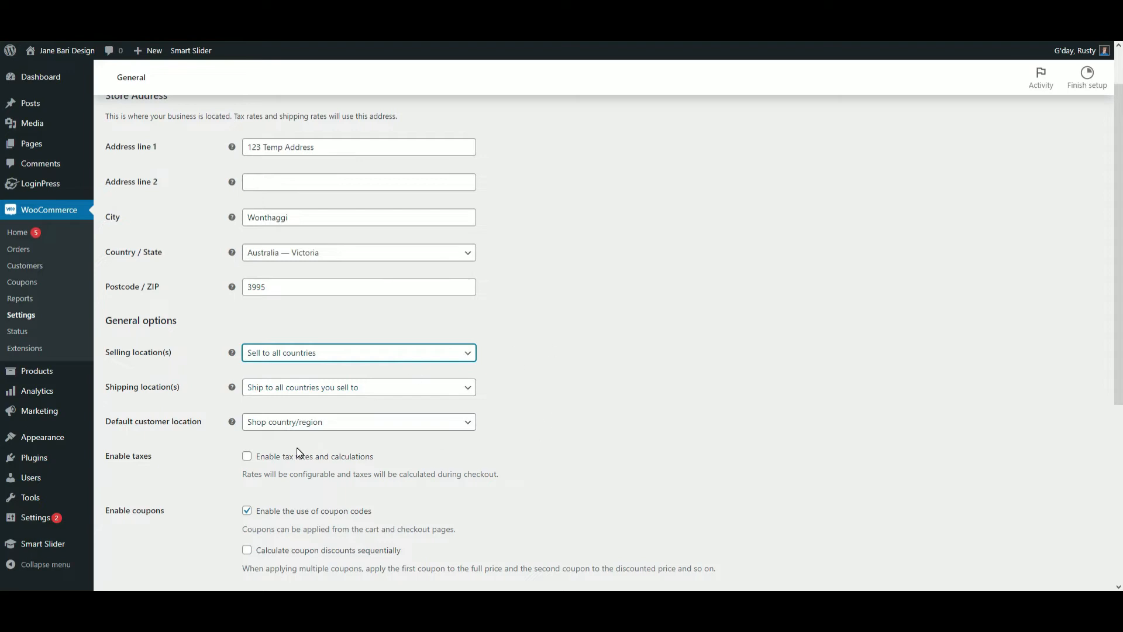
- Start a new shipping zone in the shipping settings and name it Local Area
scroll(298, 452, up, 1)
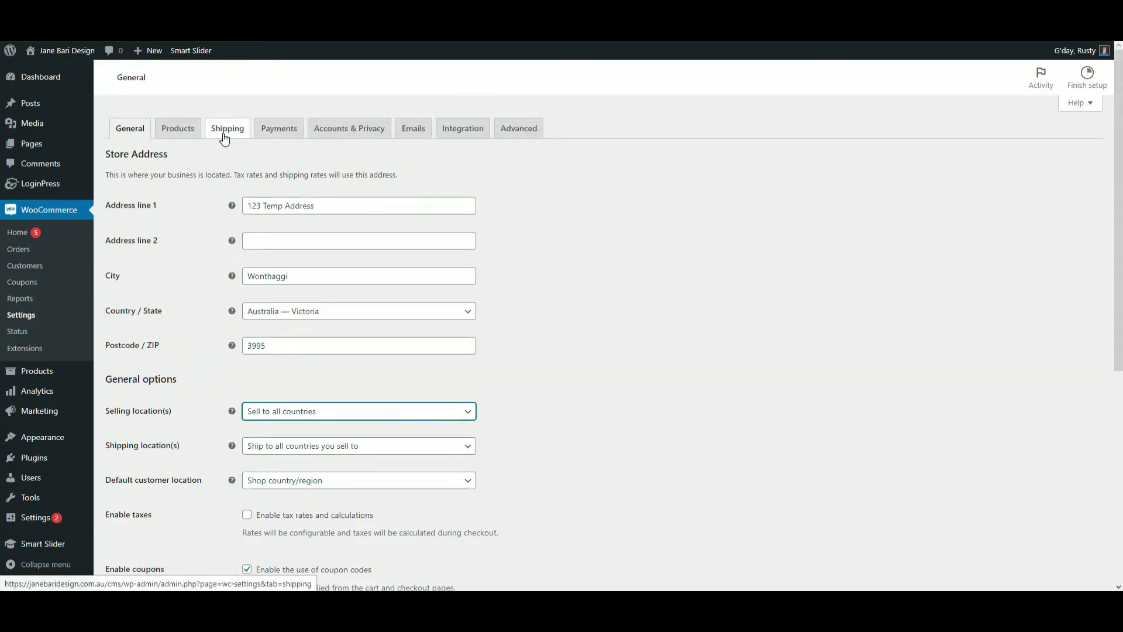
click(224, 139)
click(620, 71)
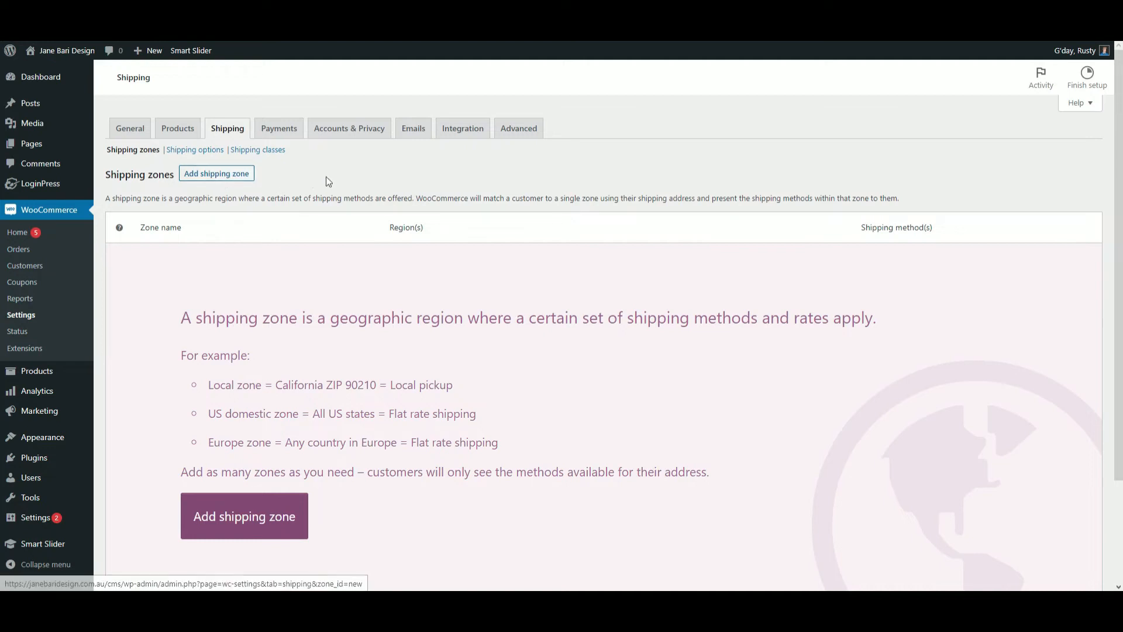
click(218, 177)
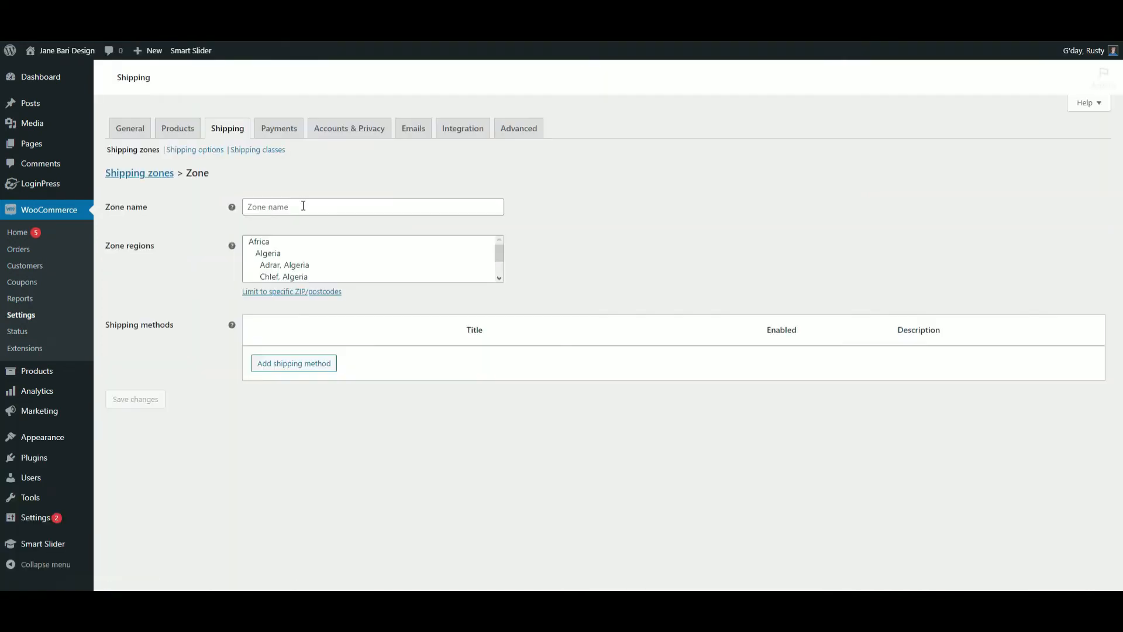
click(296, 206)
text(Lo)
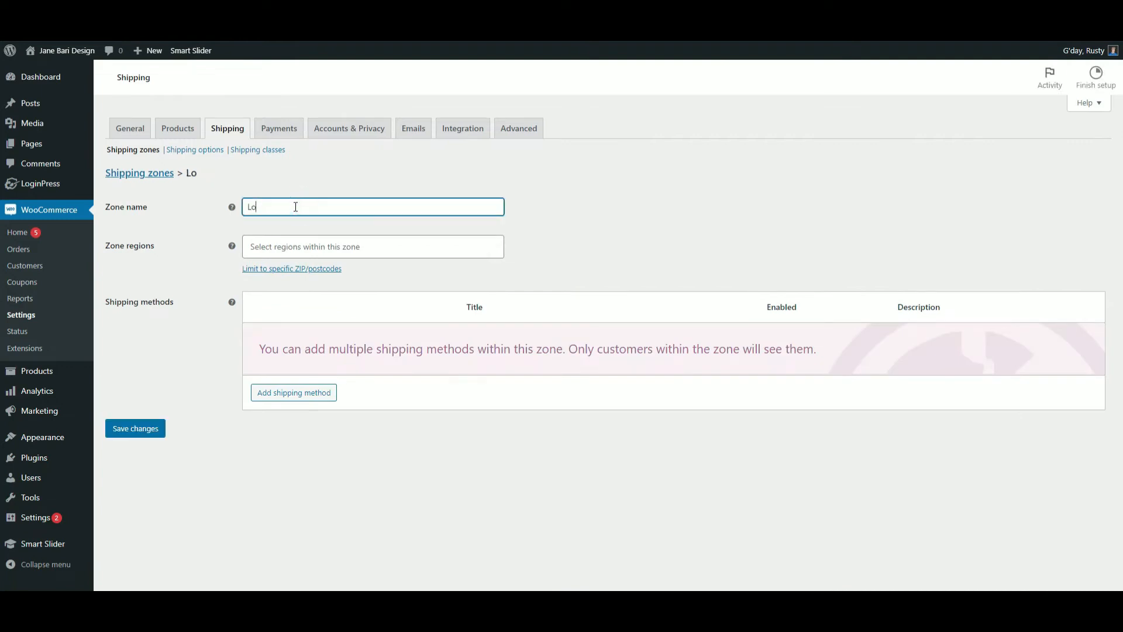
text(cal Area)
- Set the Local Area zone's region to Queensland, Australia and limit it to postcode 4850
click(321, 245)
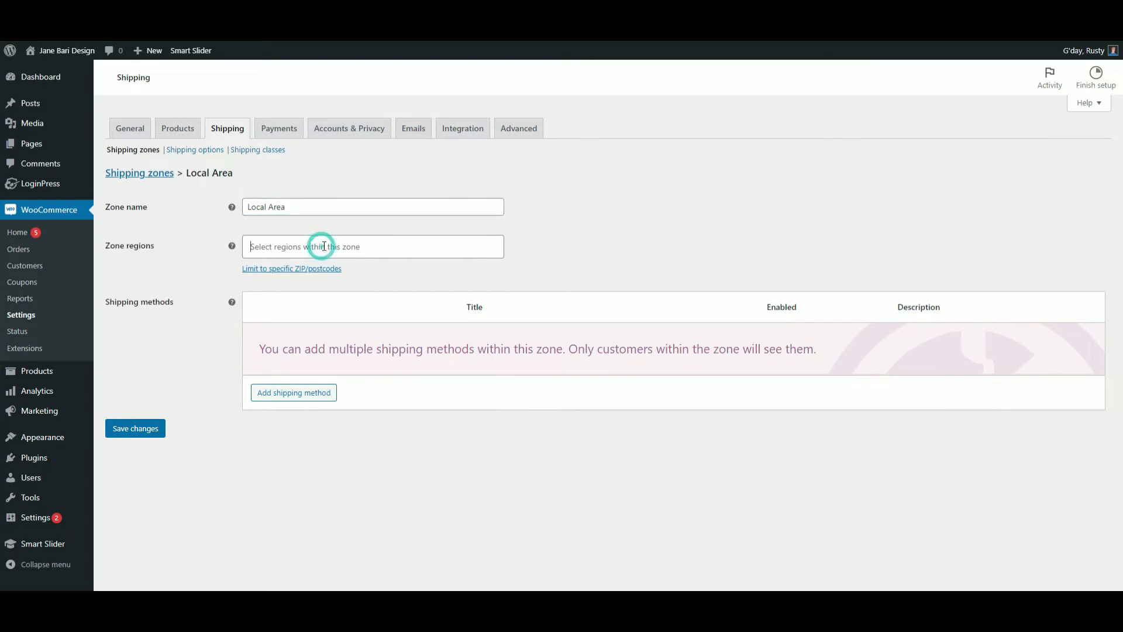
text(Que)
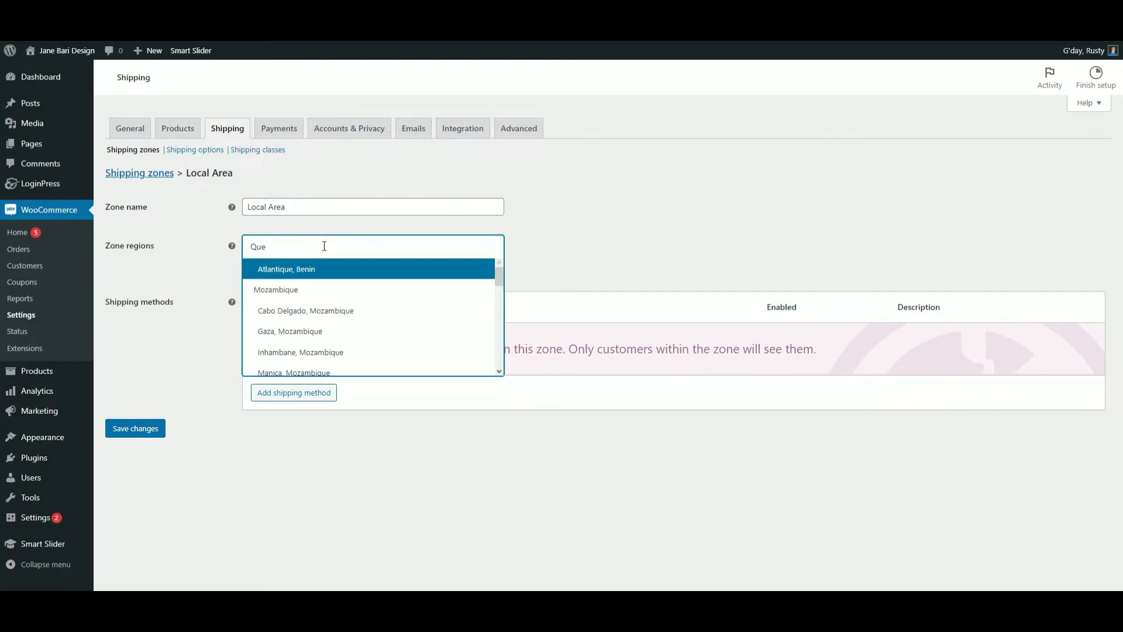
text(ensland)
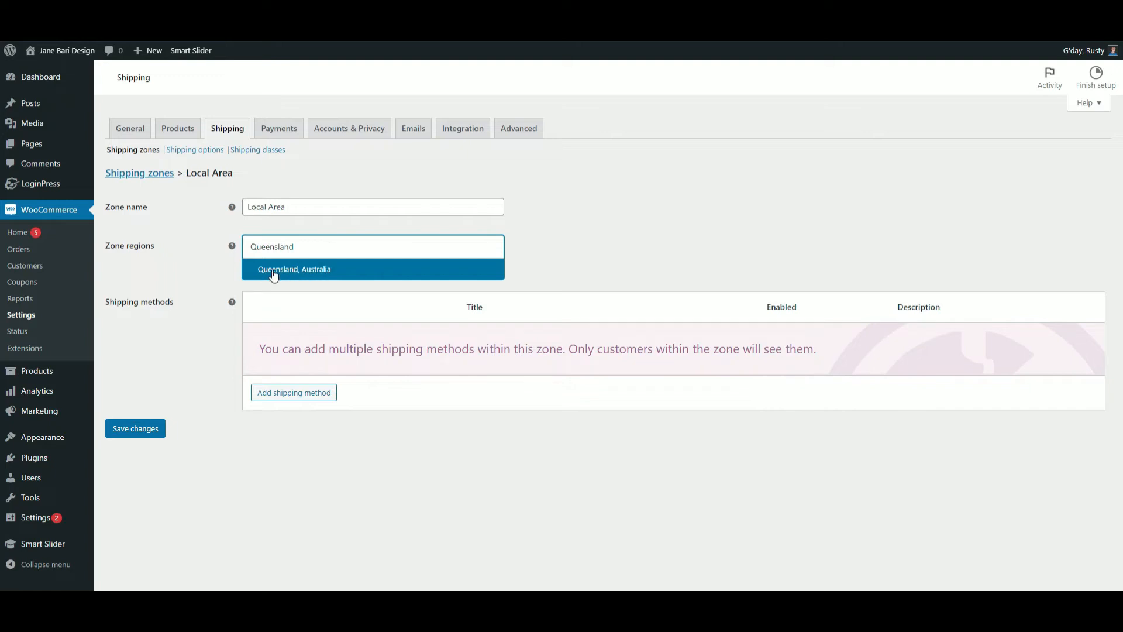
click(316, 270)
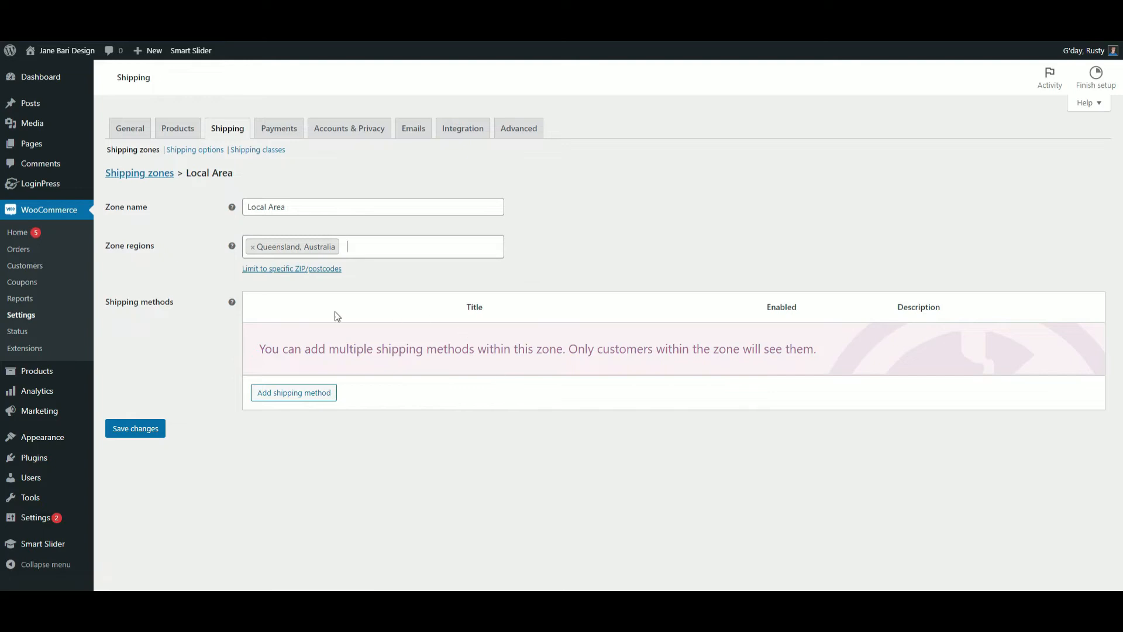
click(325, 268)
click(320, 270)
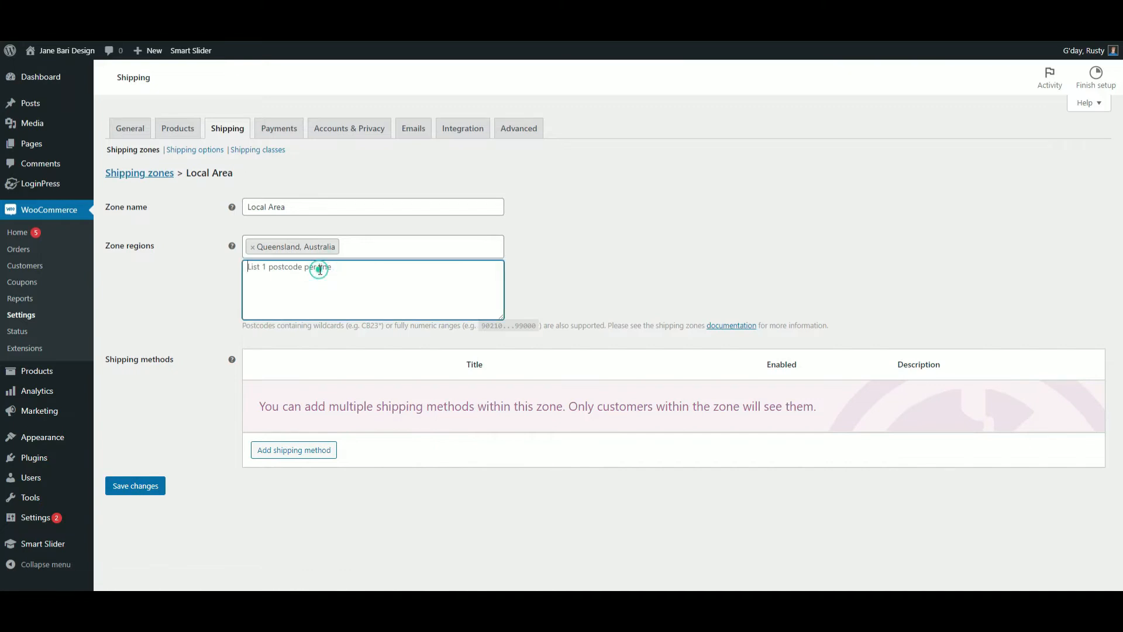
text(4850)
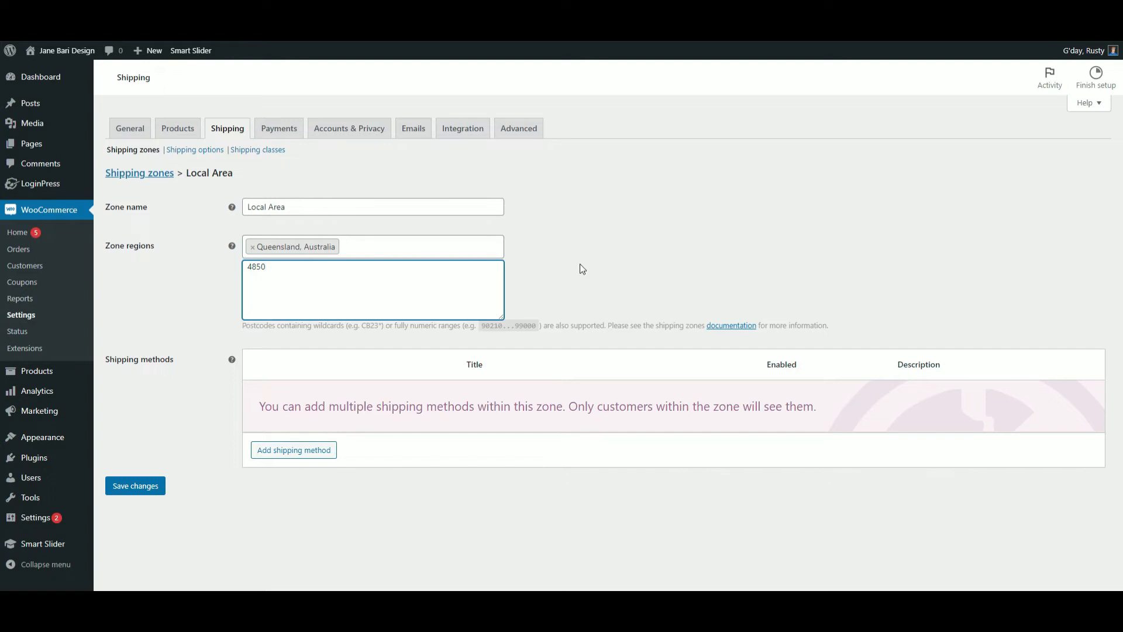
click(573, 286)
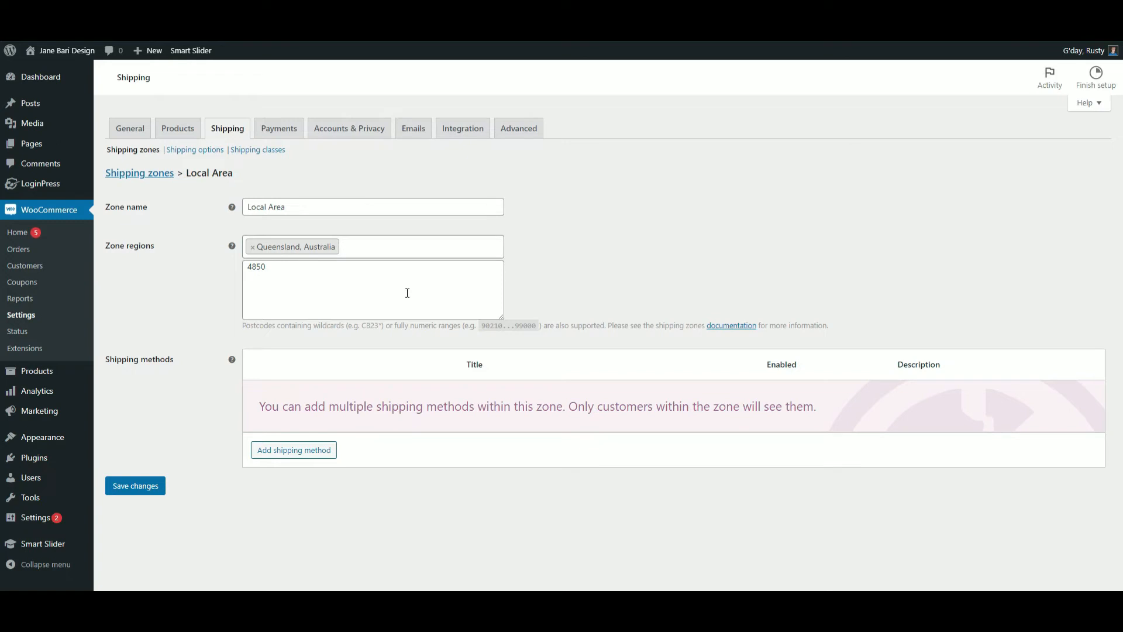
- Add Local pickup as the shipping method for the Local Area zone
click(308, 456)
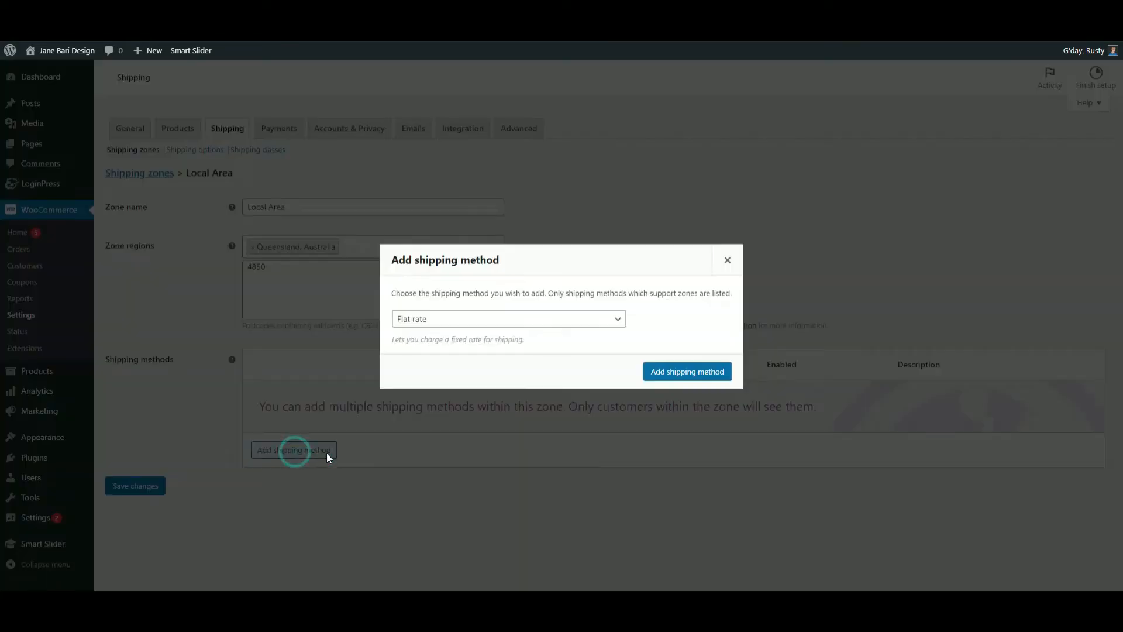
click(565, 326)
click(552, 358)
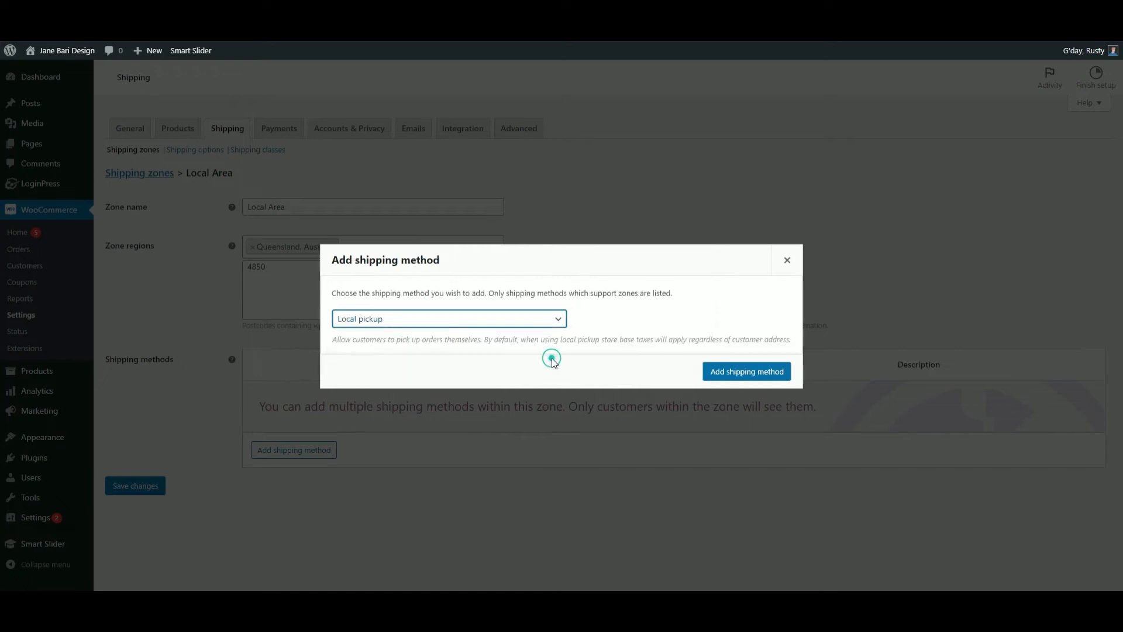
click(749, 375)
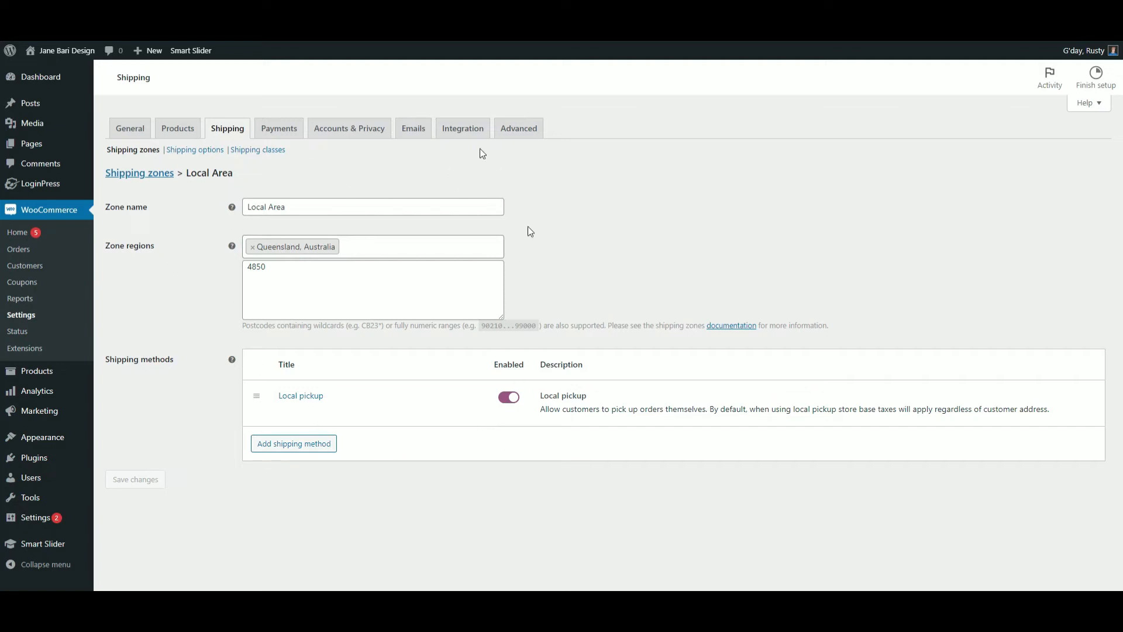
- Create a second shipping zone named Australia with Australia as its region
click(157, 177)
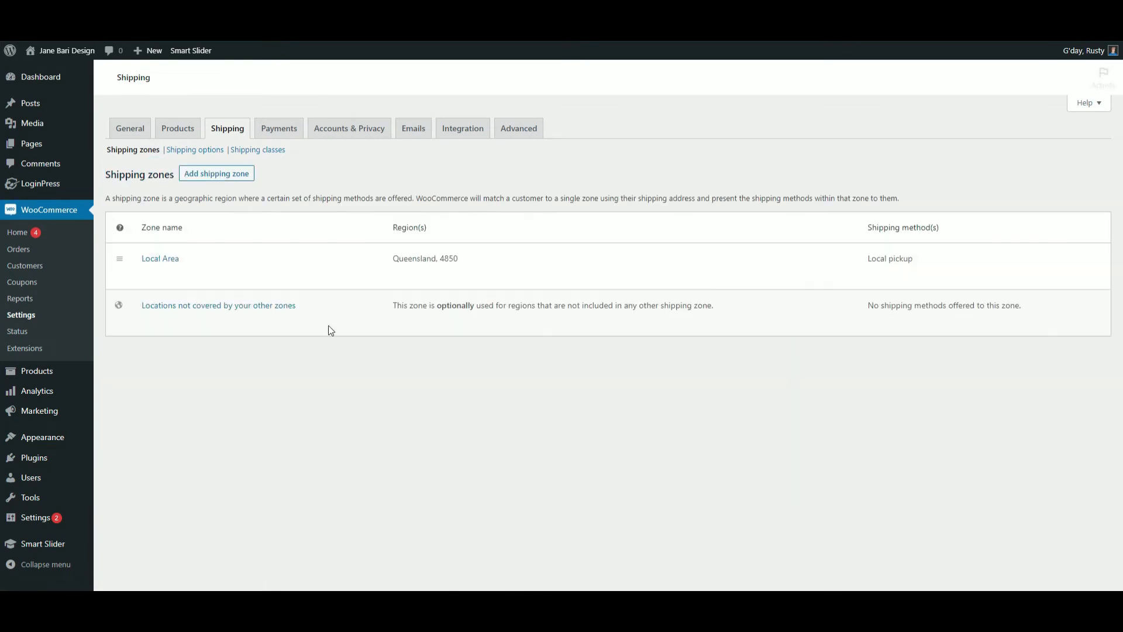
click(219, 175)
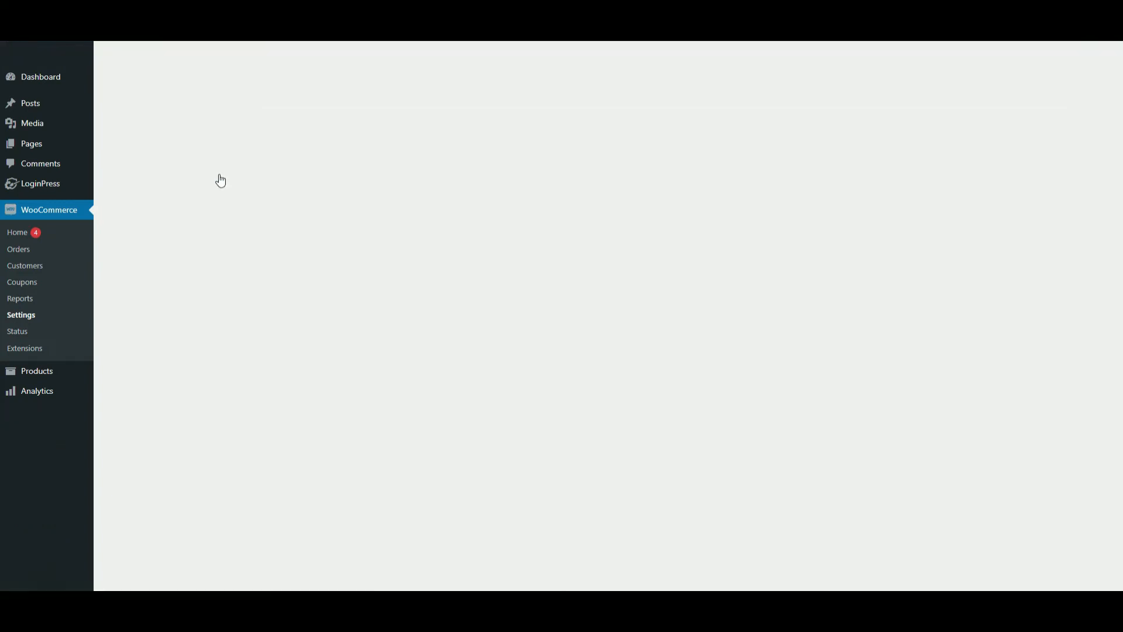
click(296, 207)
text(A)
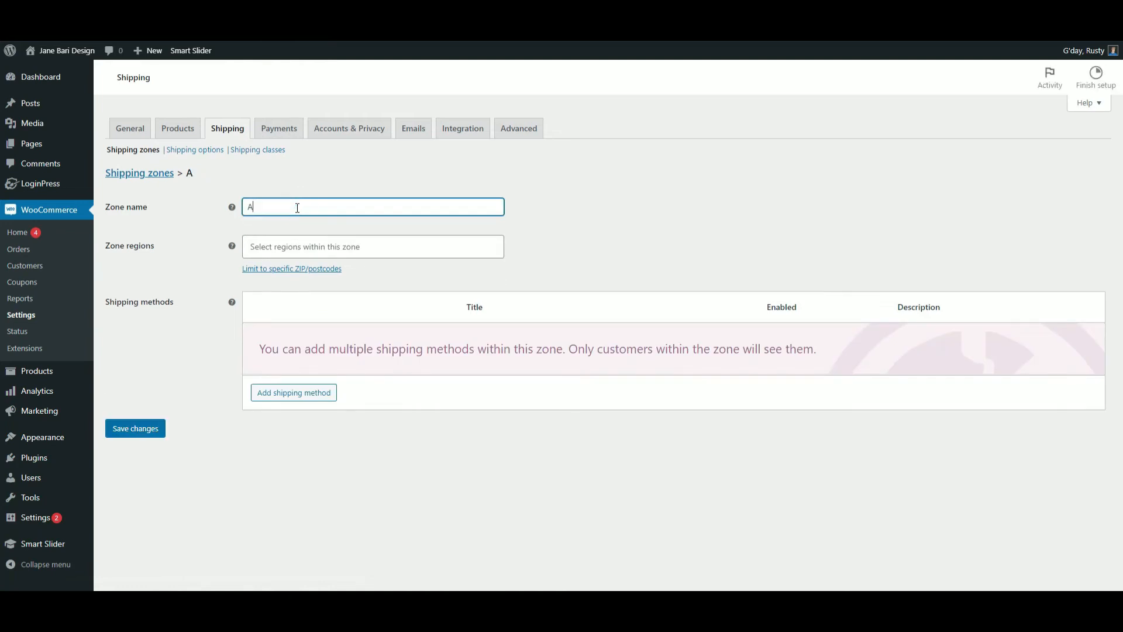
text(ustria)
key(BackSpace)
key(BackSpace)
key(Tab)
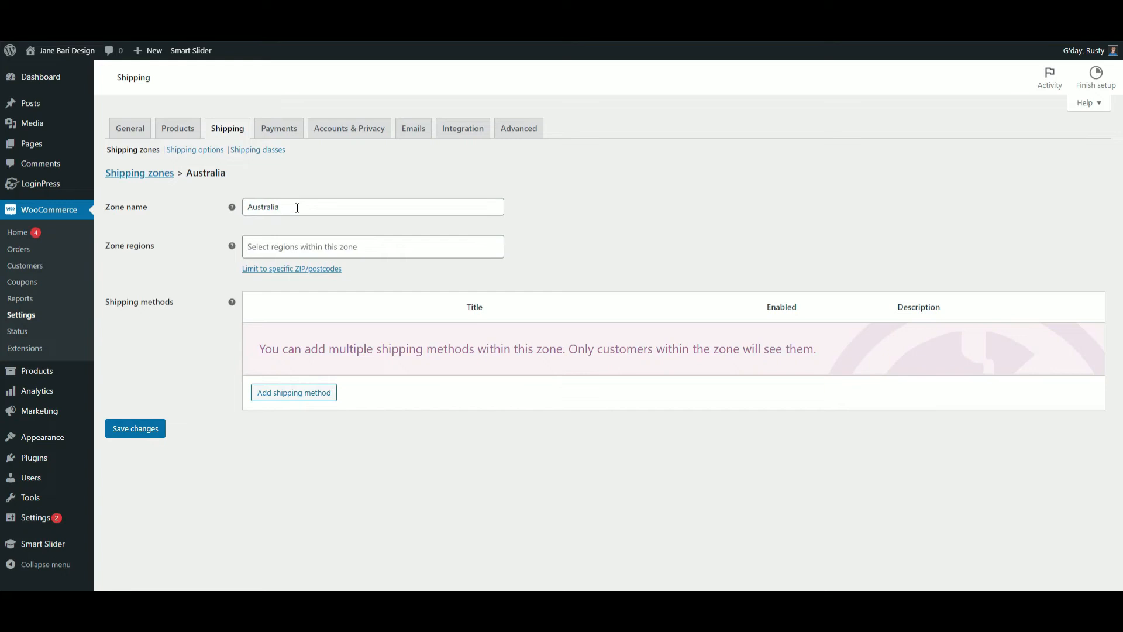
text(australia)
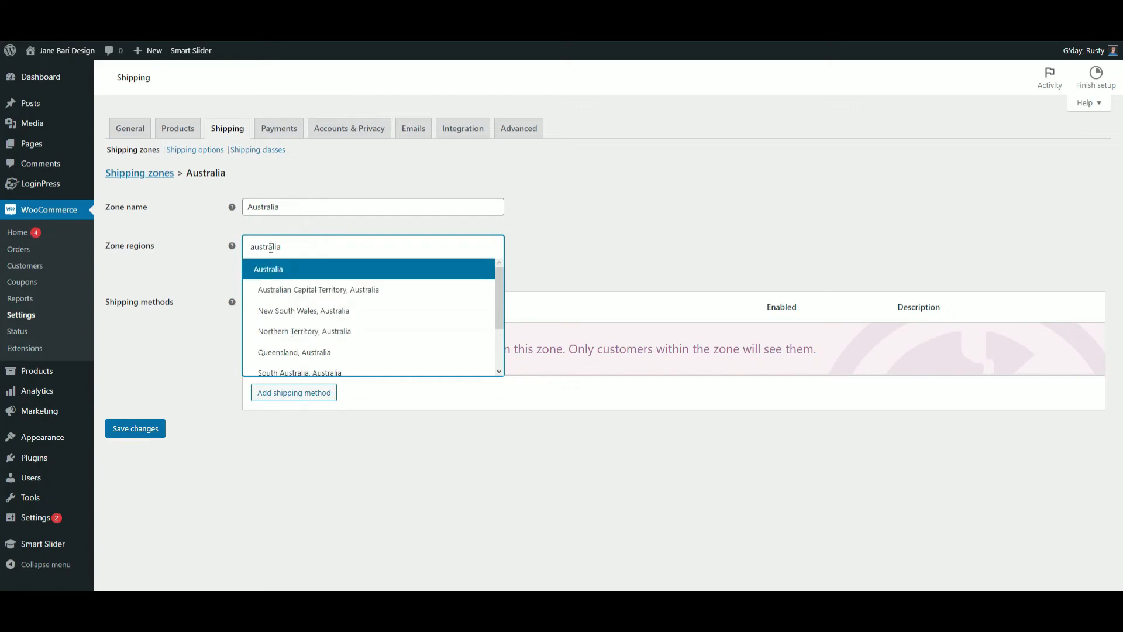
click(270, 269)
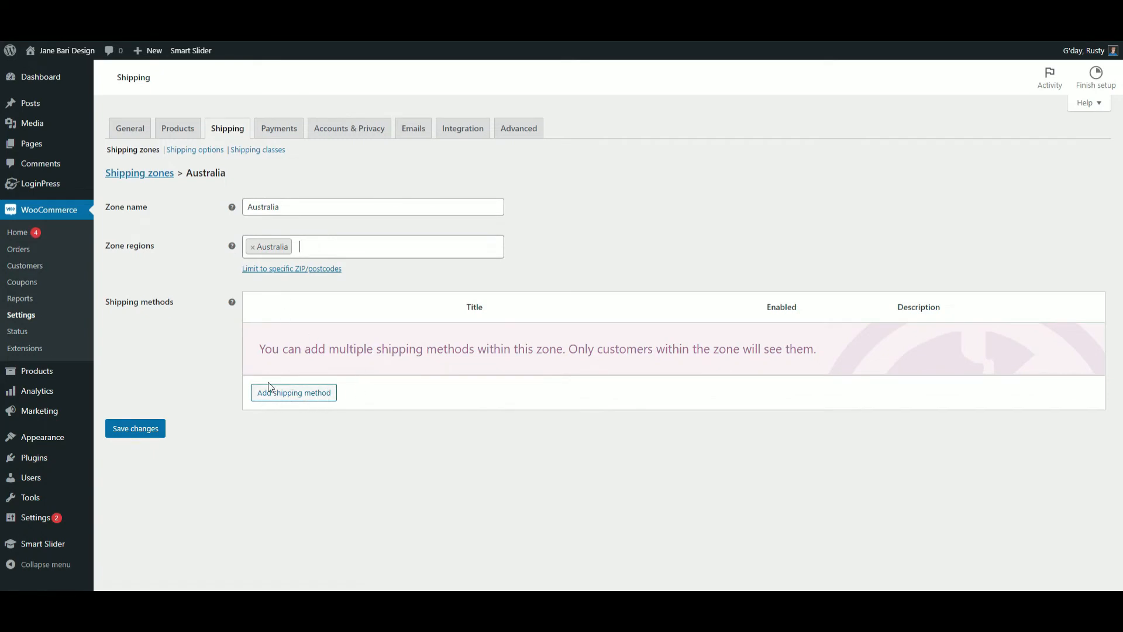
- Add a flat rate shipping method to the Australia zone, set its cost to 25.00 and save it
click(320, 399)
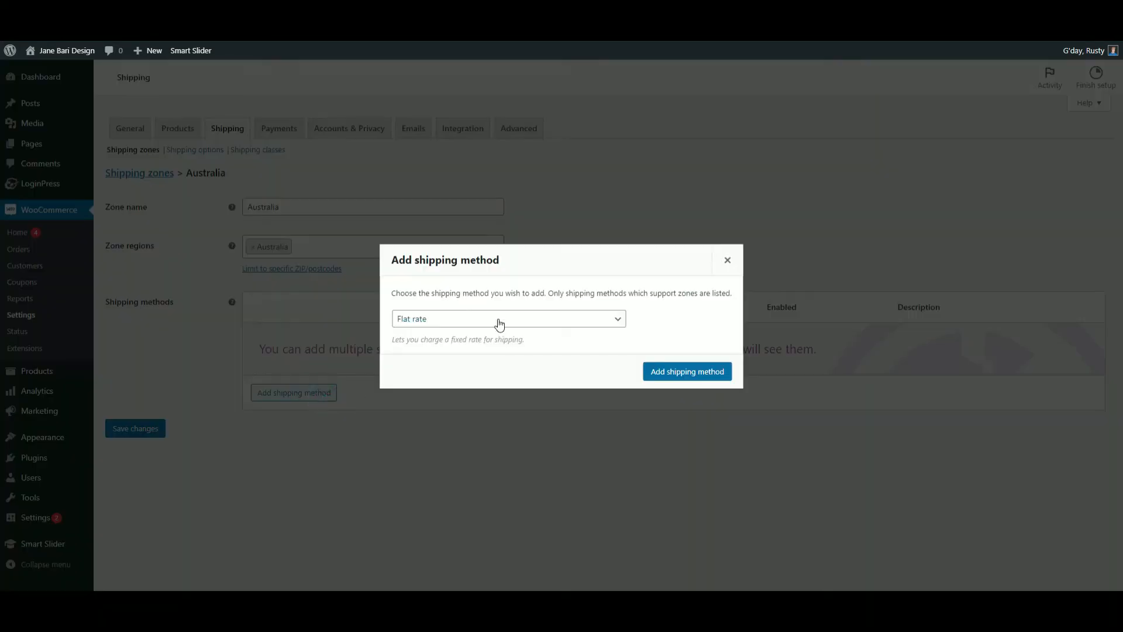
click(695, 374)
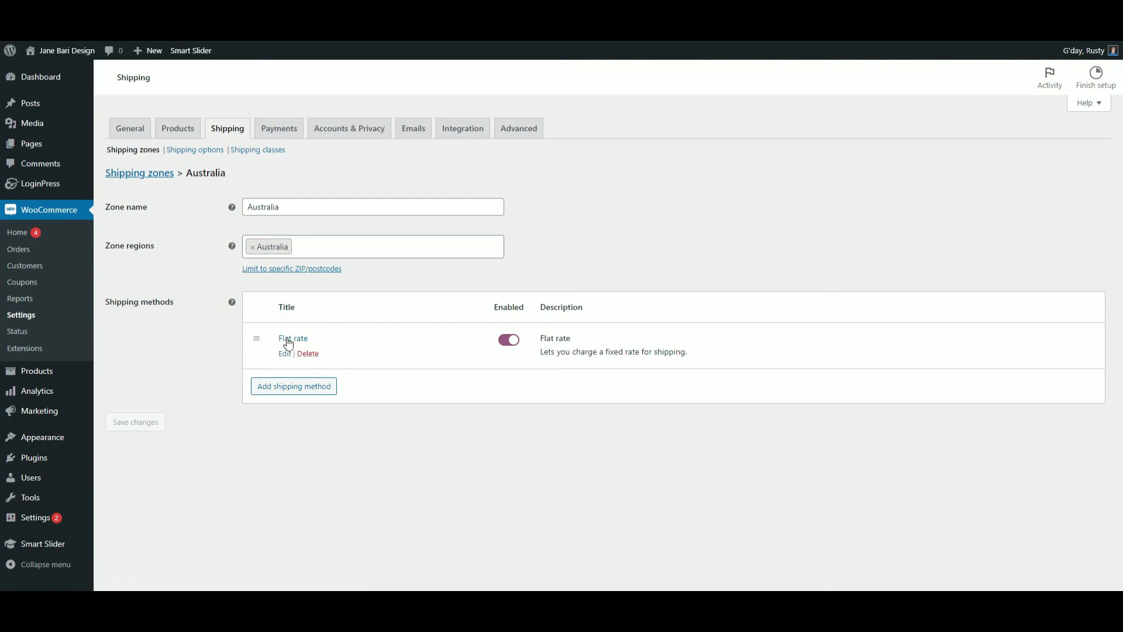
click(285, 354)
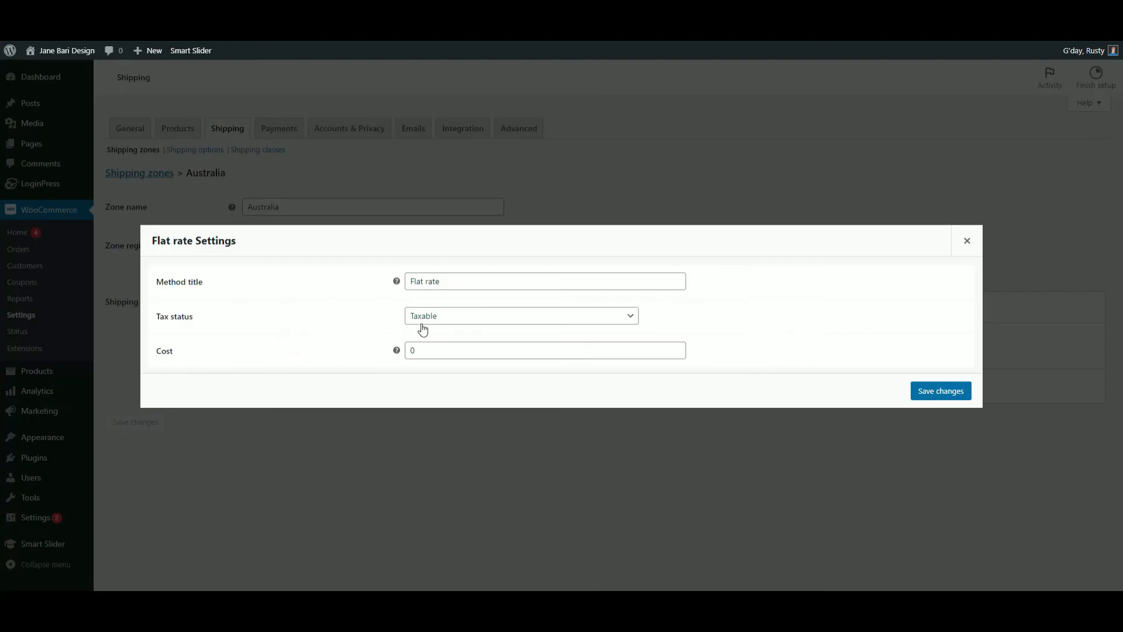
click(436, 343)
key(BackSpace)
text(25.0)
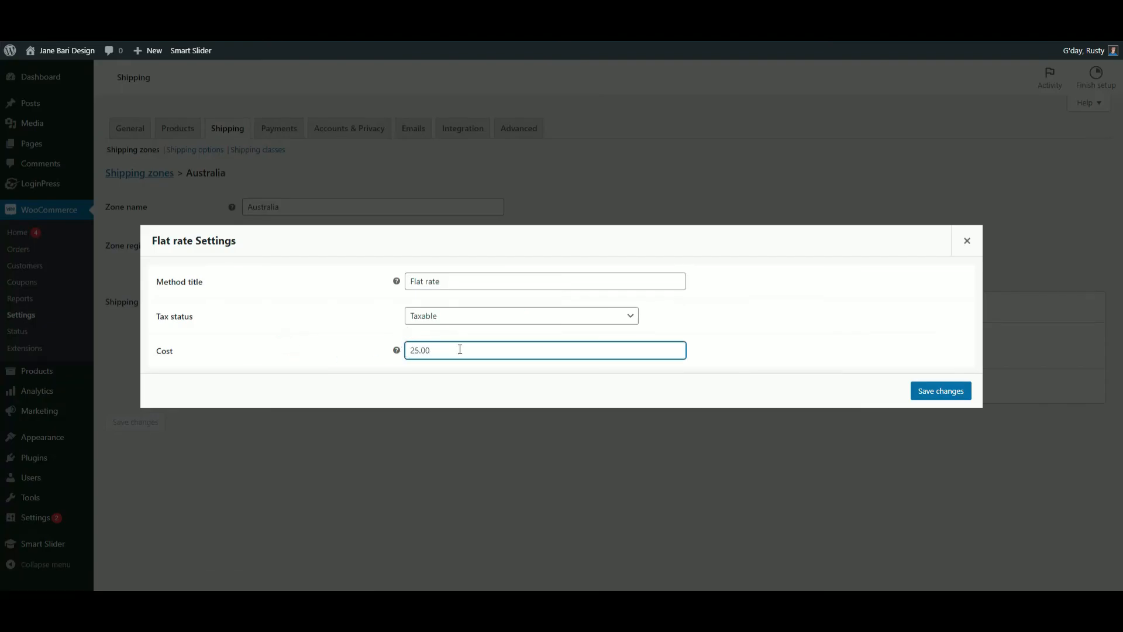
click(933, 392)
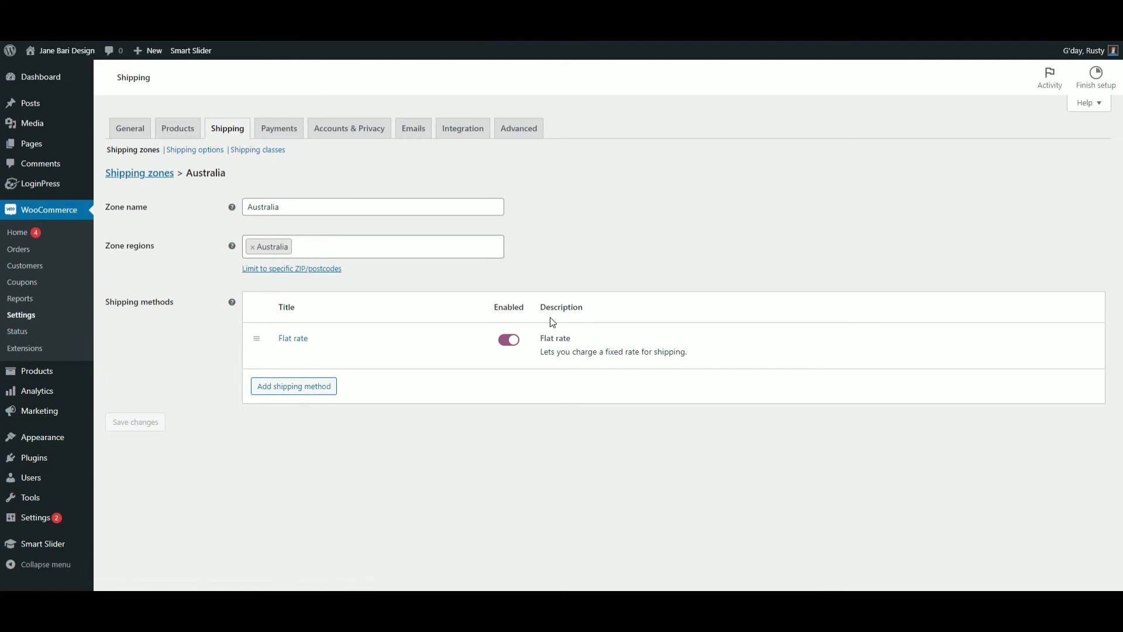
- Add Free shipping as the shipping method for locations not covered by the other zones and return to the zone list
click(145, 179)
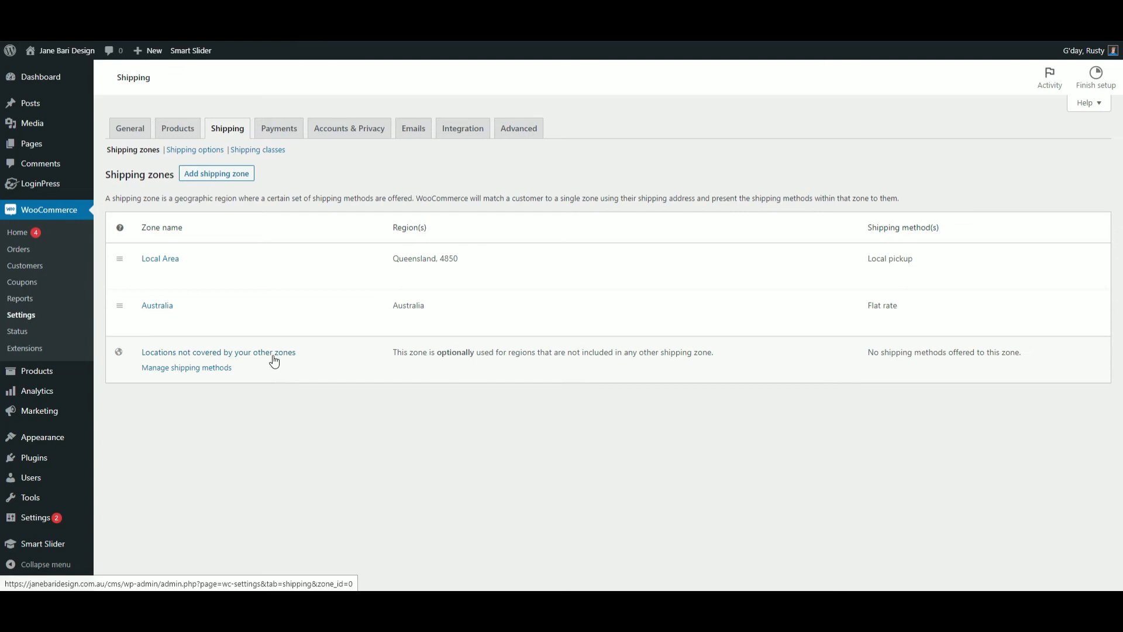
click(227, 374)
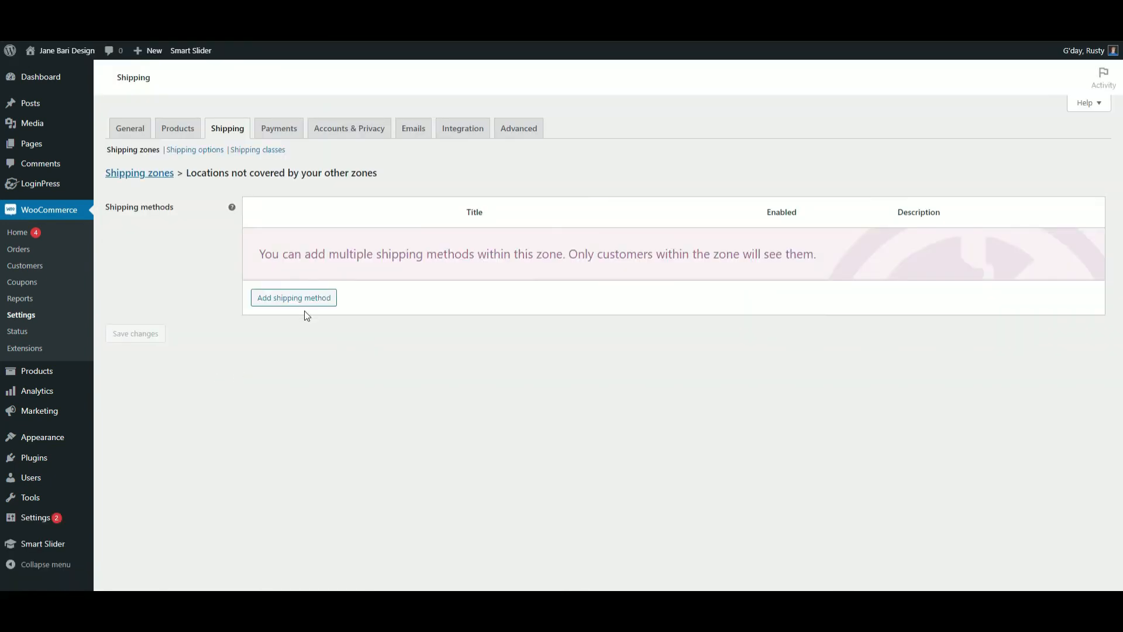
click(324, 299)
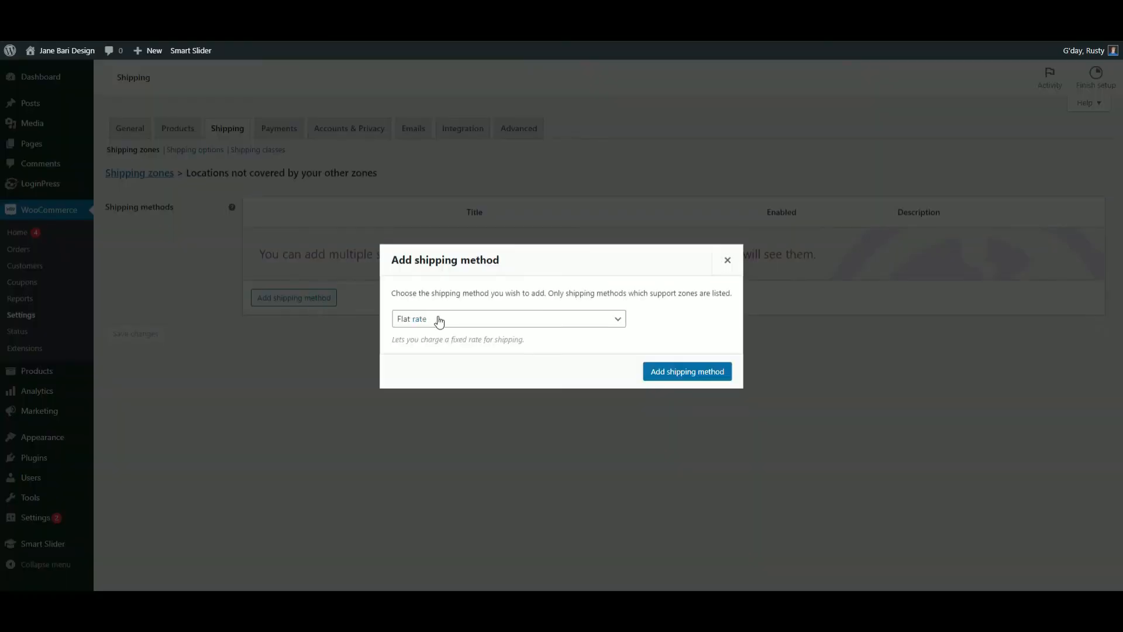
click(463, 320)
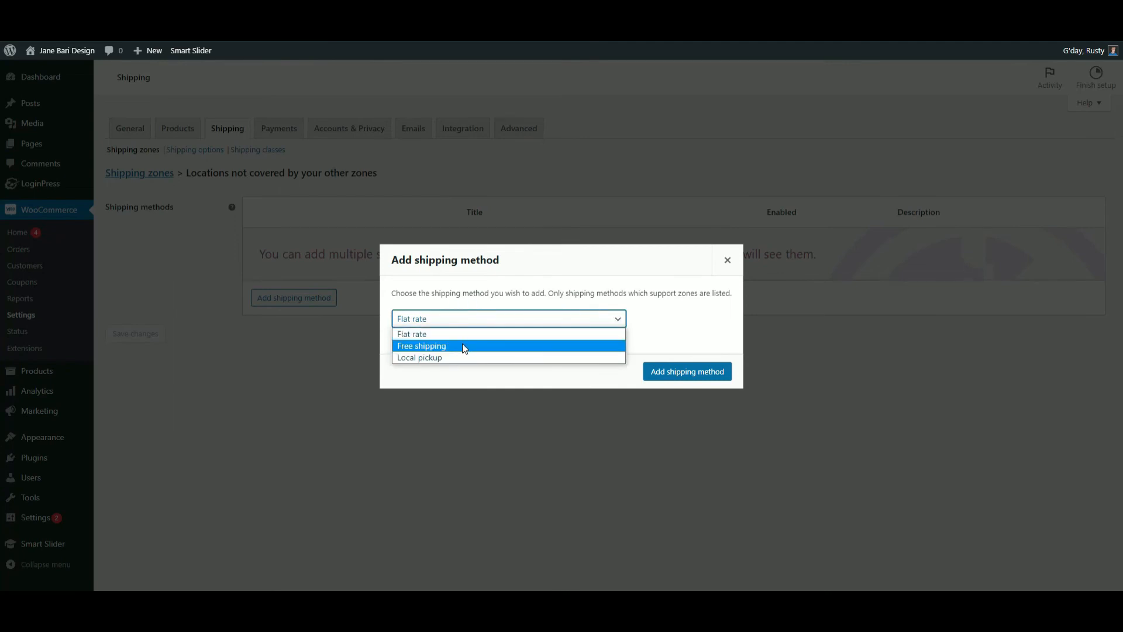
click(570, 349)
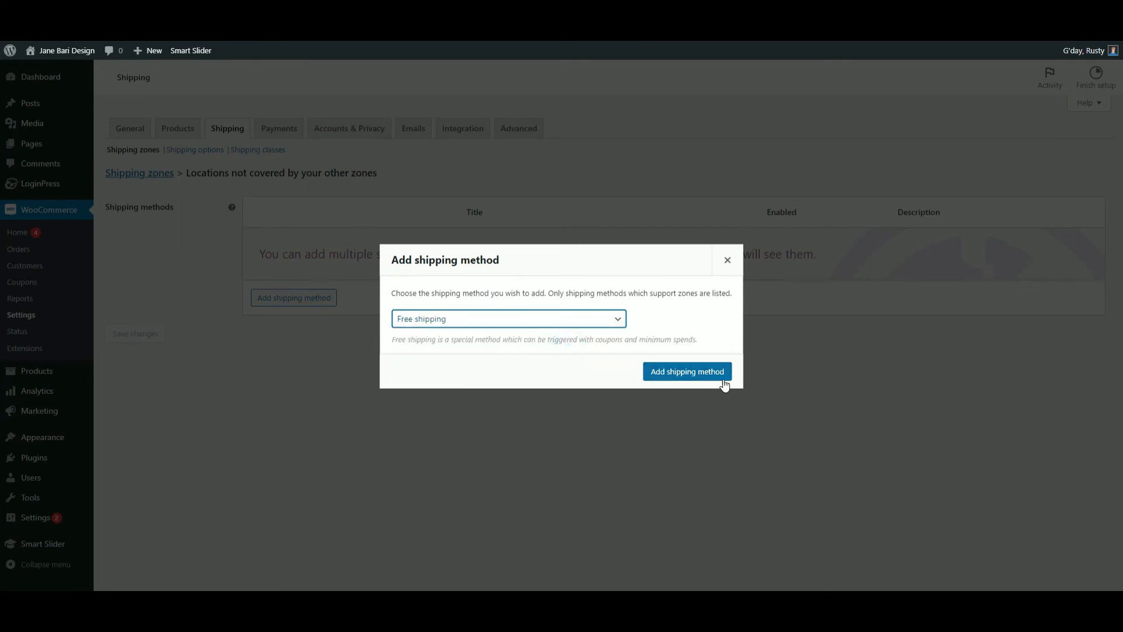
click(701, 375)
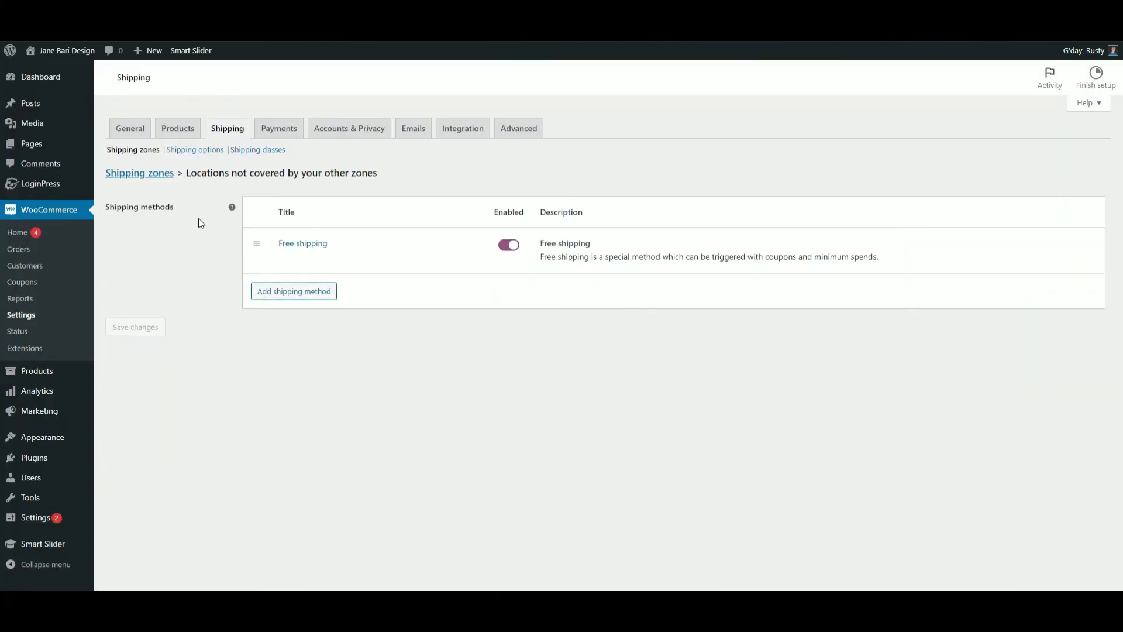
click(127, 178)
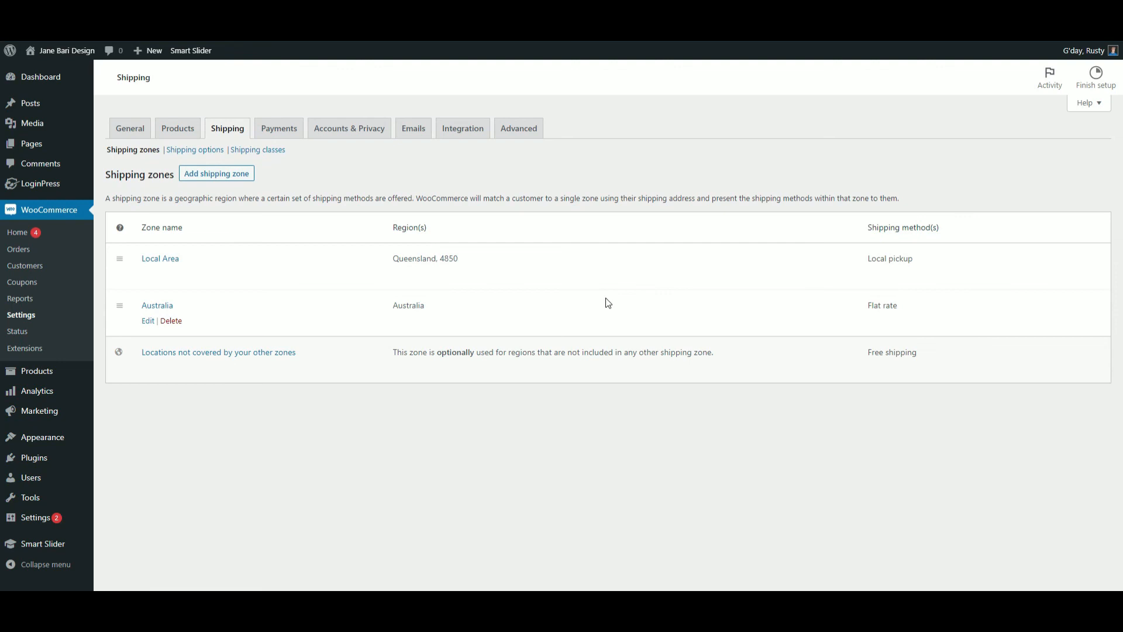
- Check which shipping method types can be added to the Australia zone, without adding another one
click(148, 322)
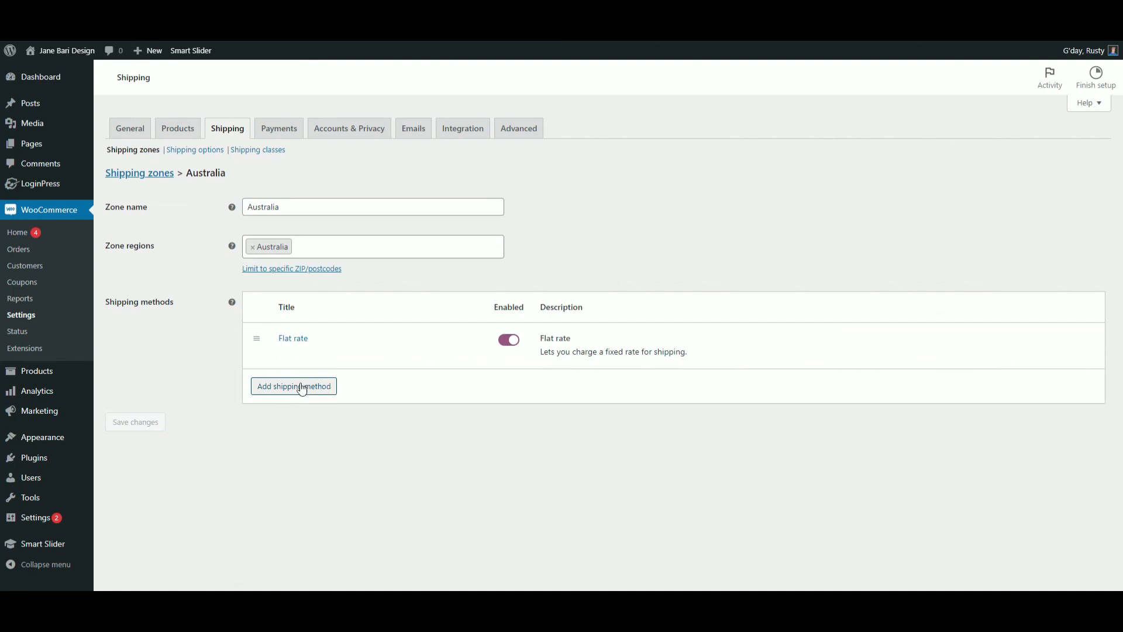
click(293, 387)
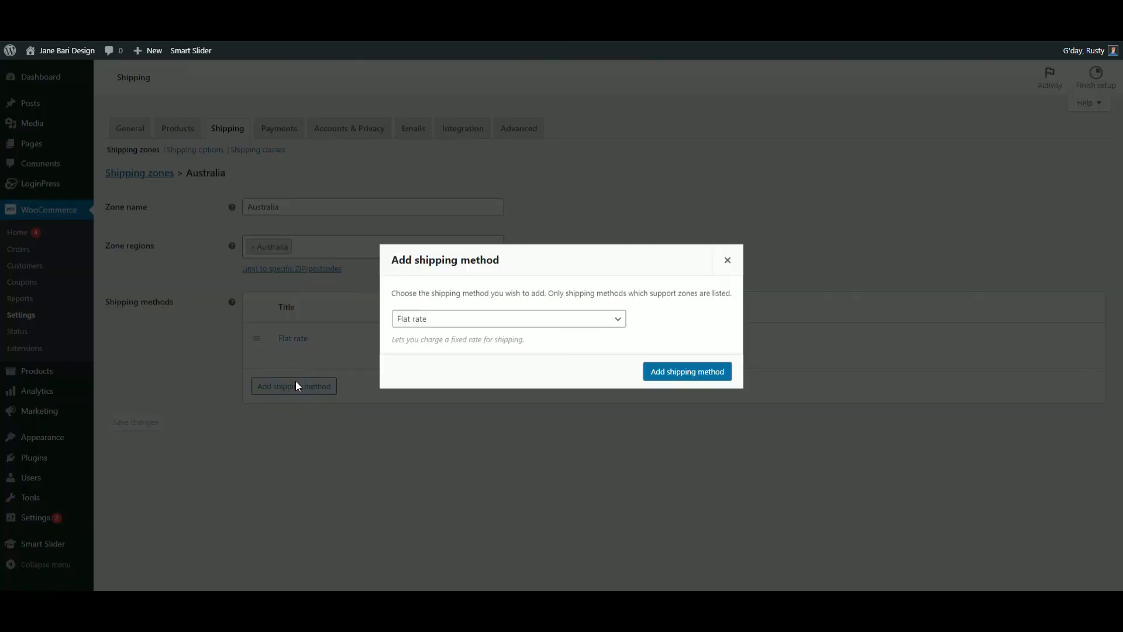
click(510, 320)
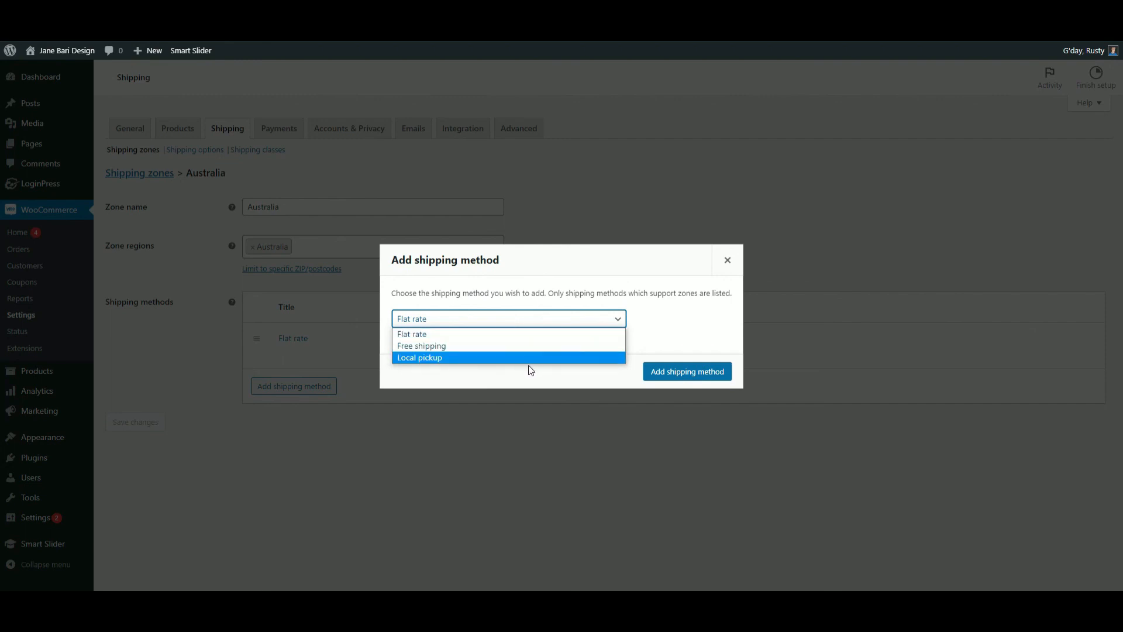
click(148, 182)
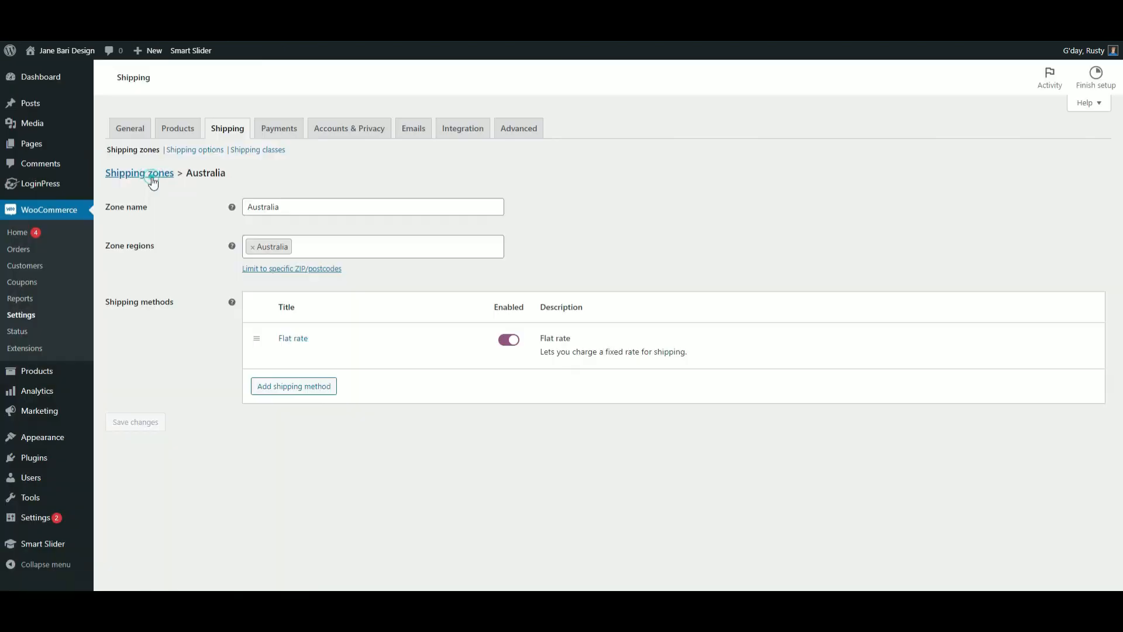